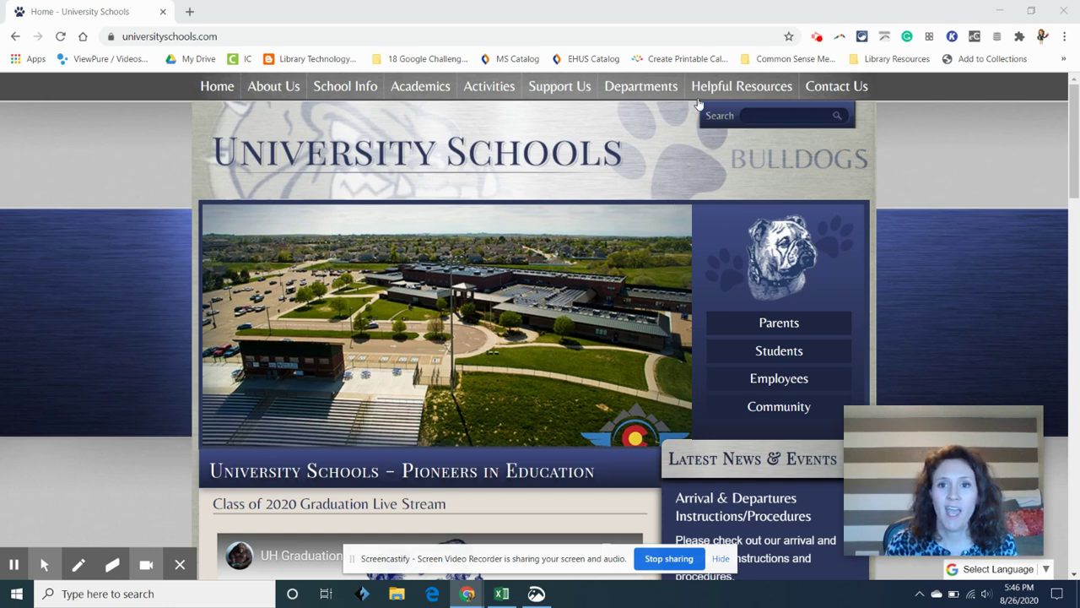
Go from the blog's Libraries page to the Middle School Library Catalog in Destiny Discover
mouse_move(750, 91)
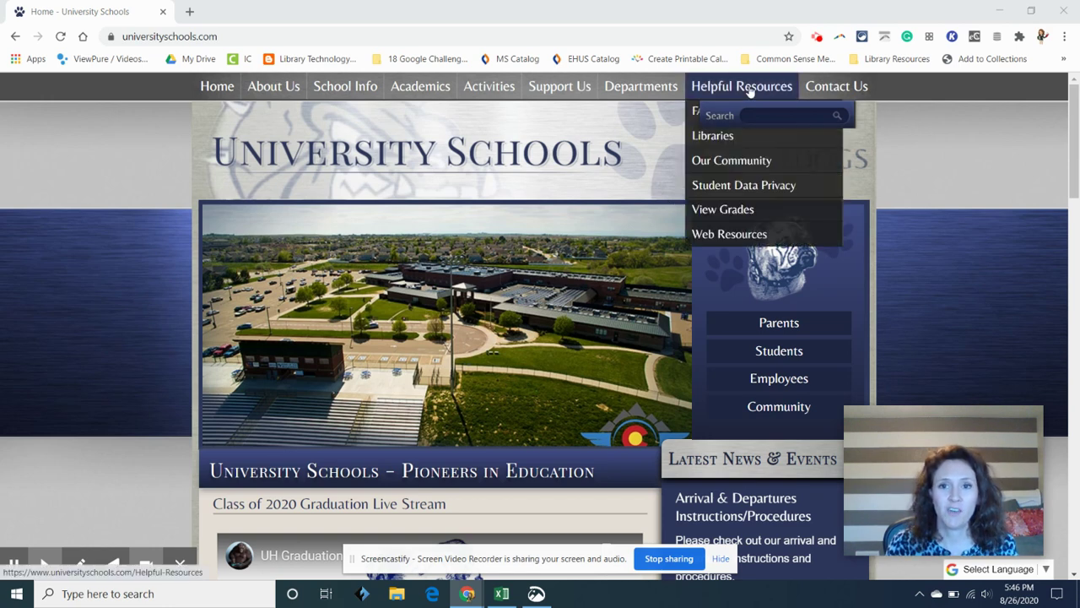
click(723, 141)
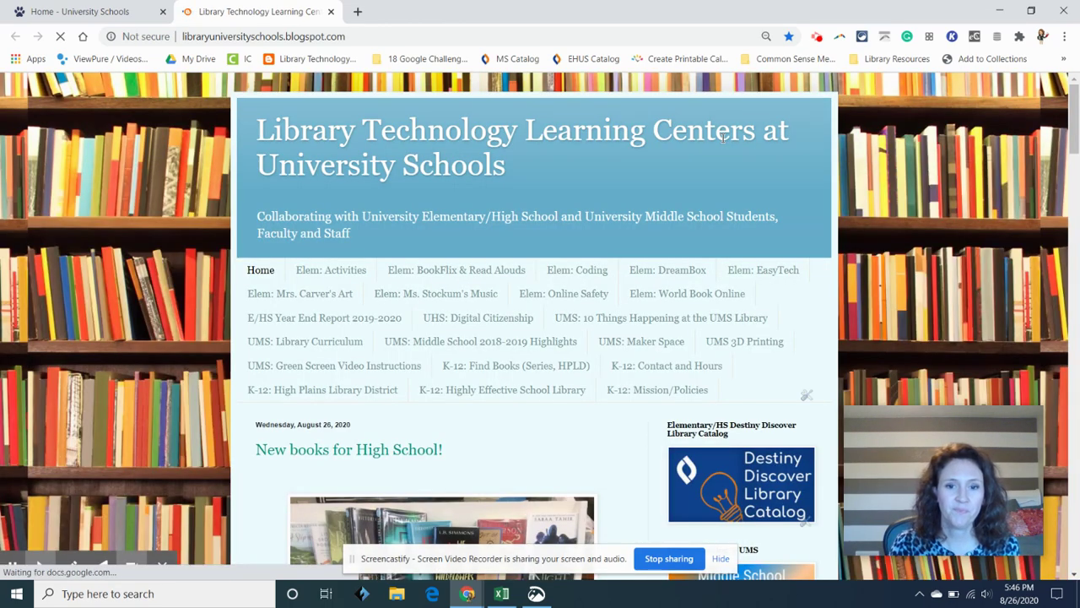
scroll(675, 192, down, 3)
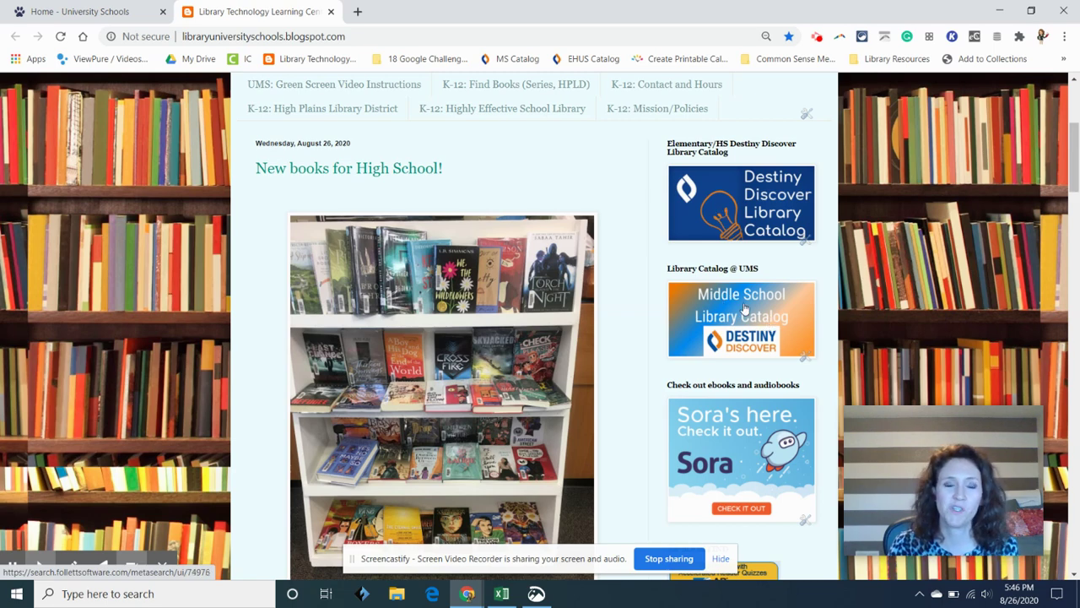
click(746, 310)
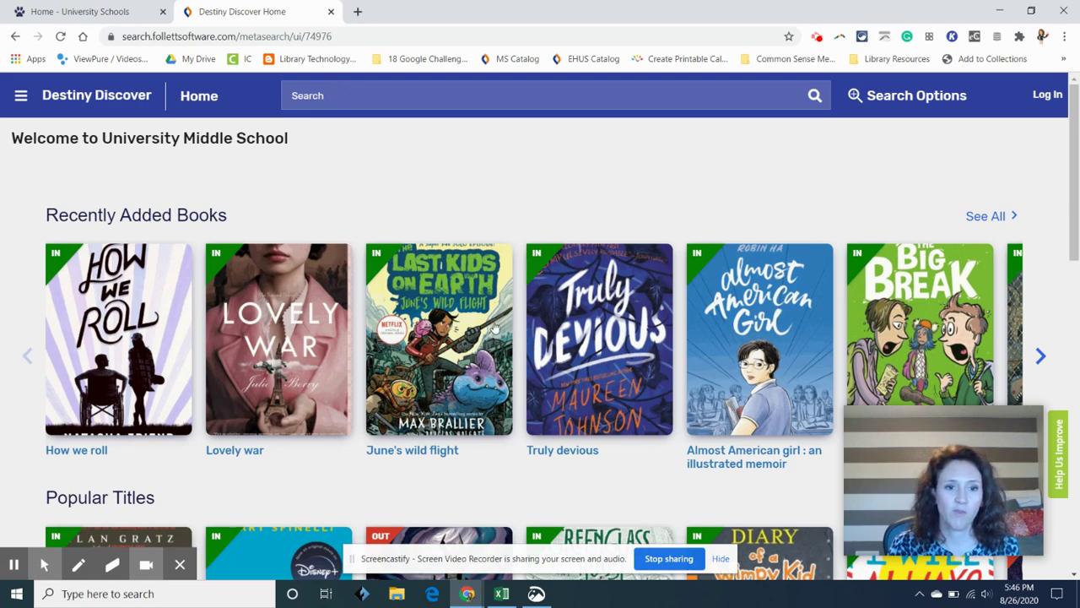
drag(1074, 217, 1072, 392)
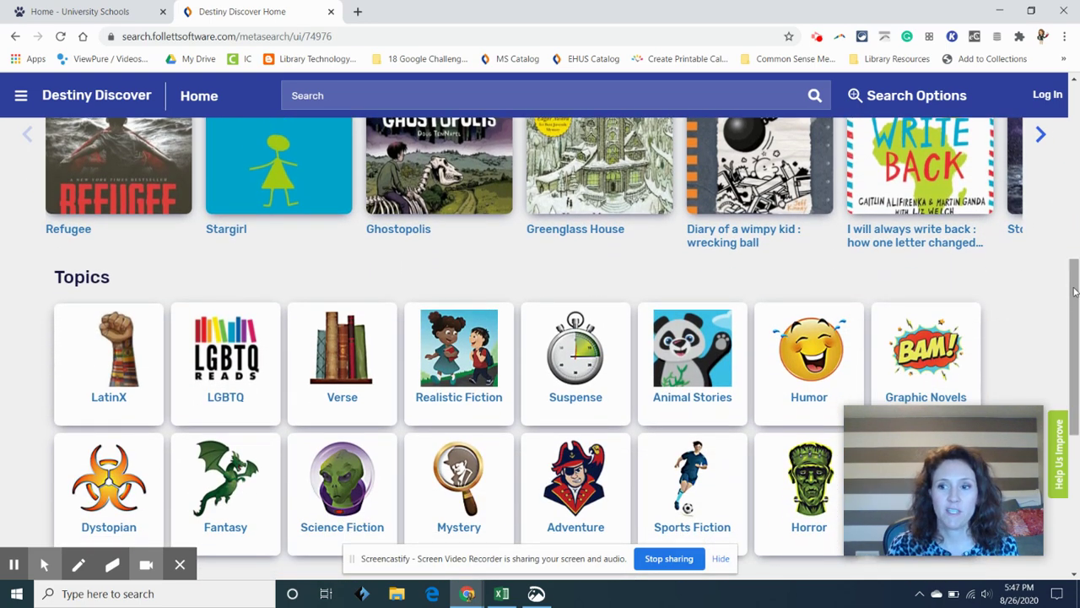
drag(1076, 293, 1076, 435)
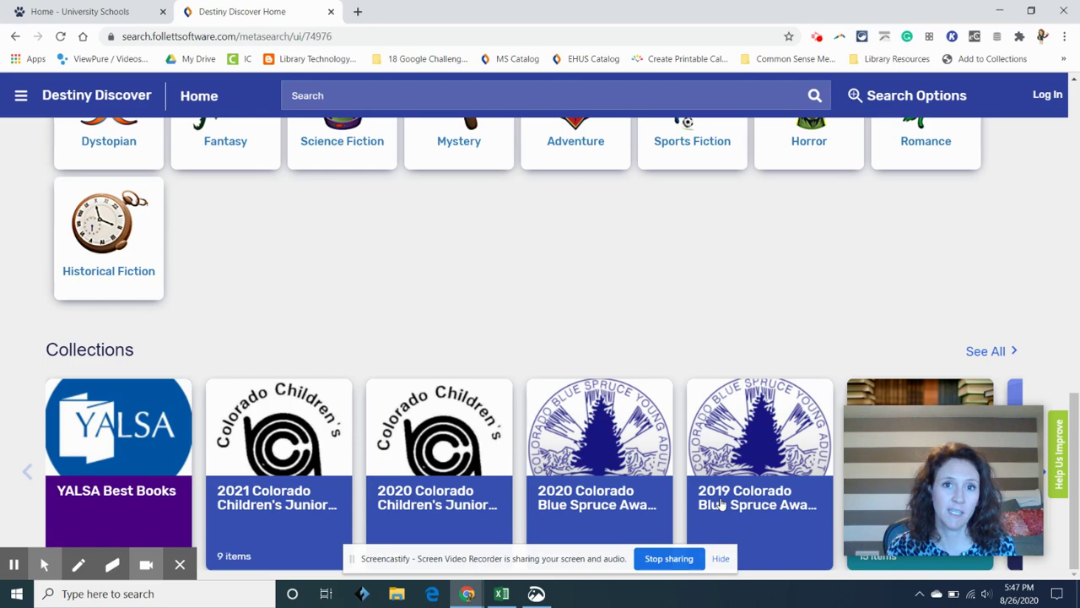
drag(1076, 433, 1075, 127)
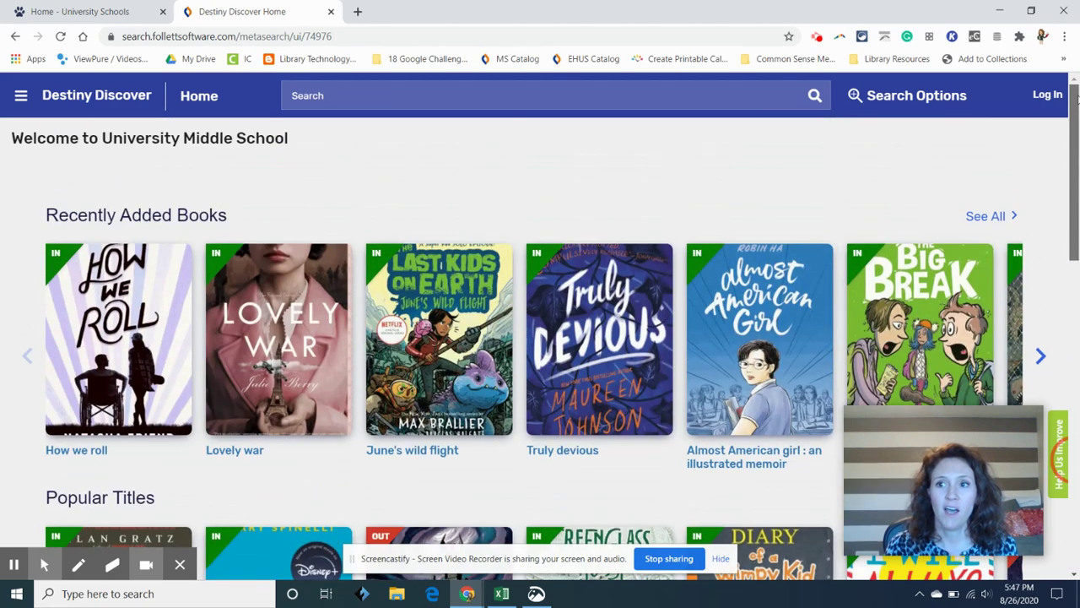
Search the catalog for 'graphic novels' and open Miss Peregrine's Home for Peculiar Children details
click(455, 96)
text(graphic nov)
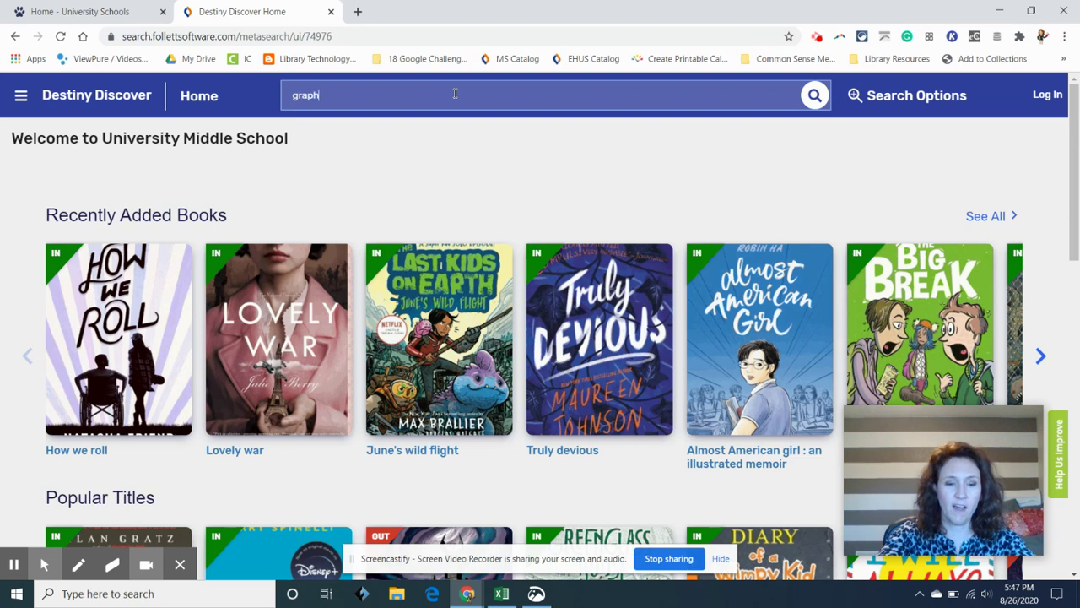
text(els)
key(Return)
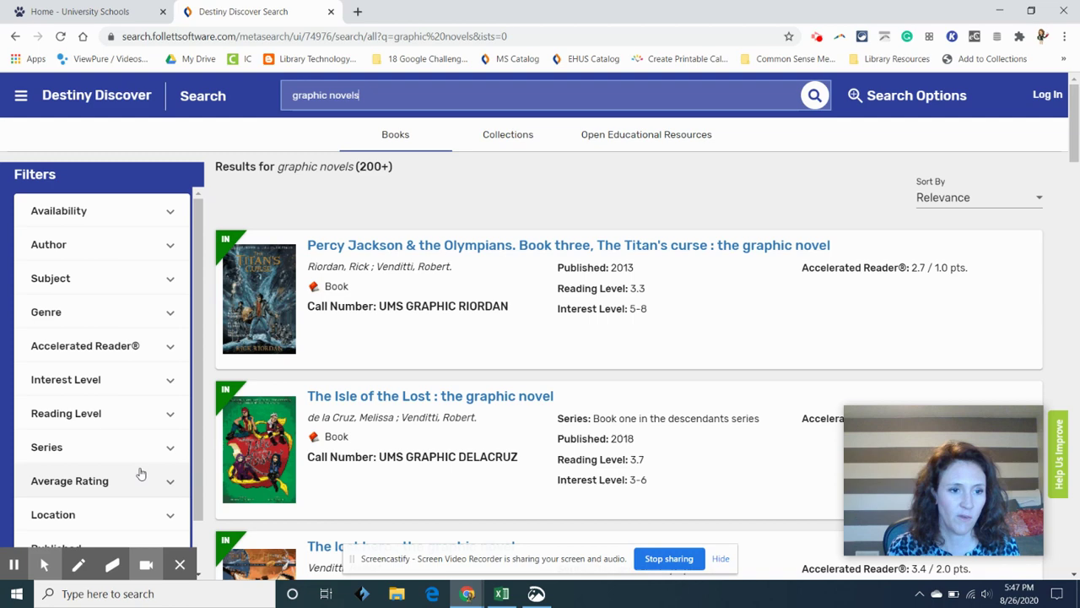
scroll(135, 444, down, 1)
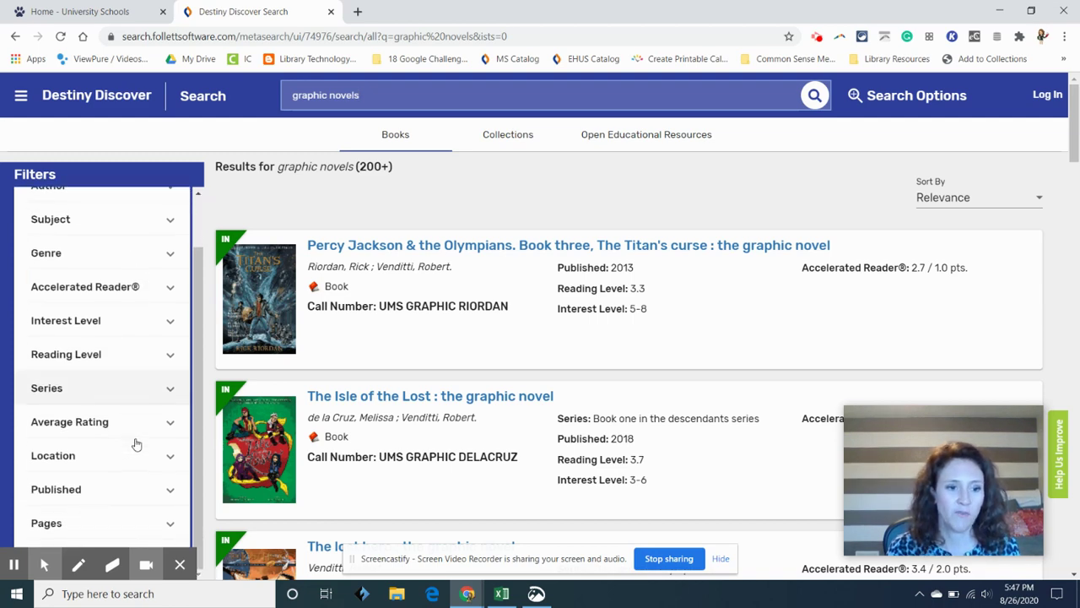
scroll(449, 309, down, 7)
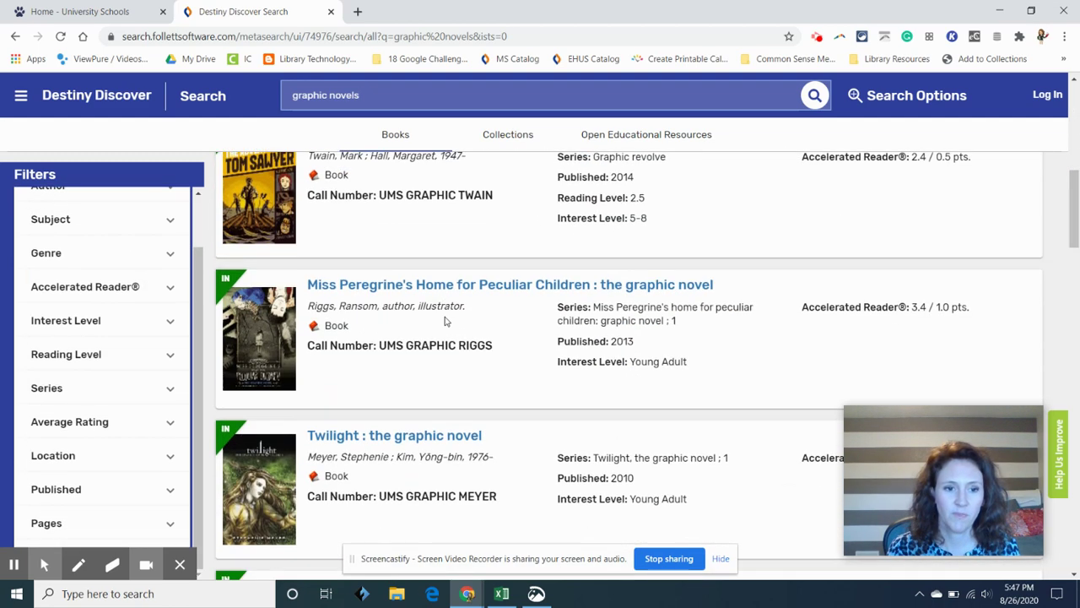
scroll(445, 320, down, 1)
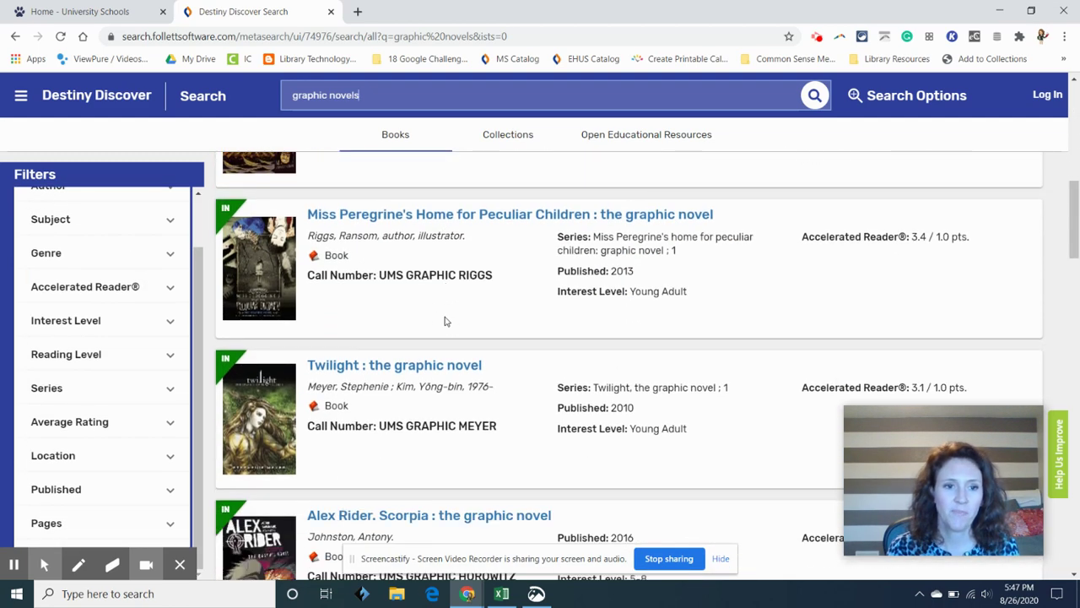
click(395, 216)
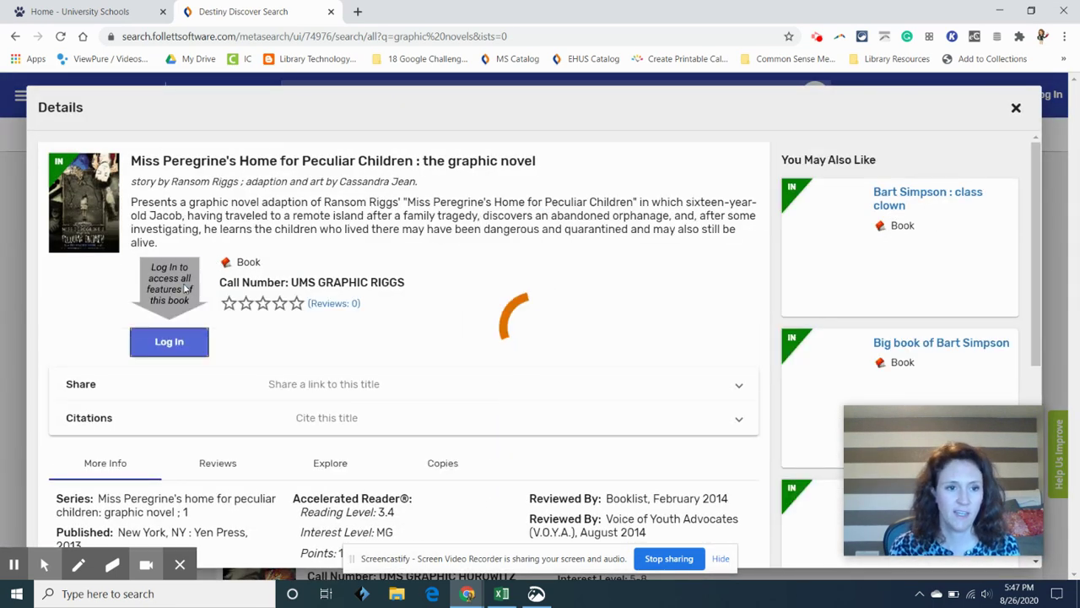
Sign in from the book's login prompt using the student's saved username and their password
click(160, 349)
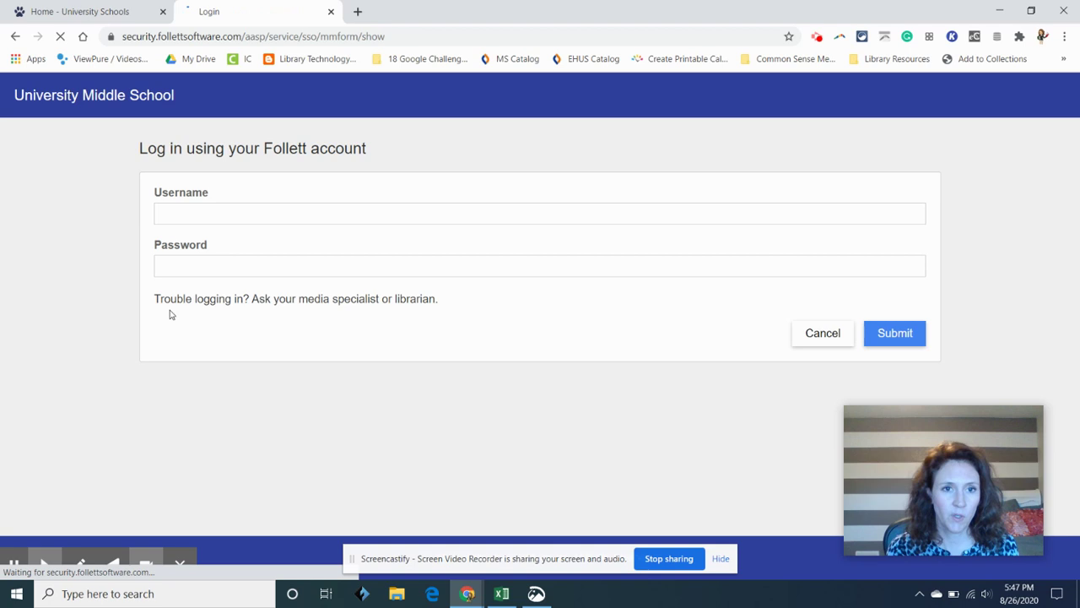
click(217, 213)
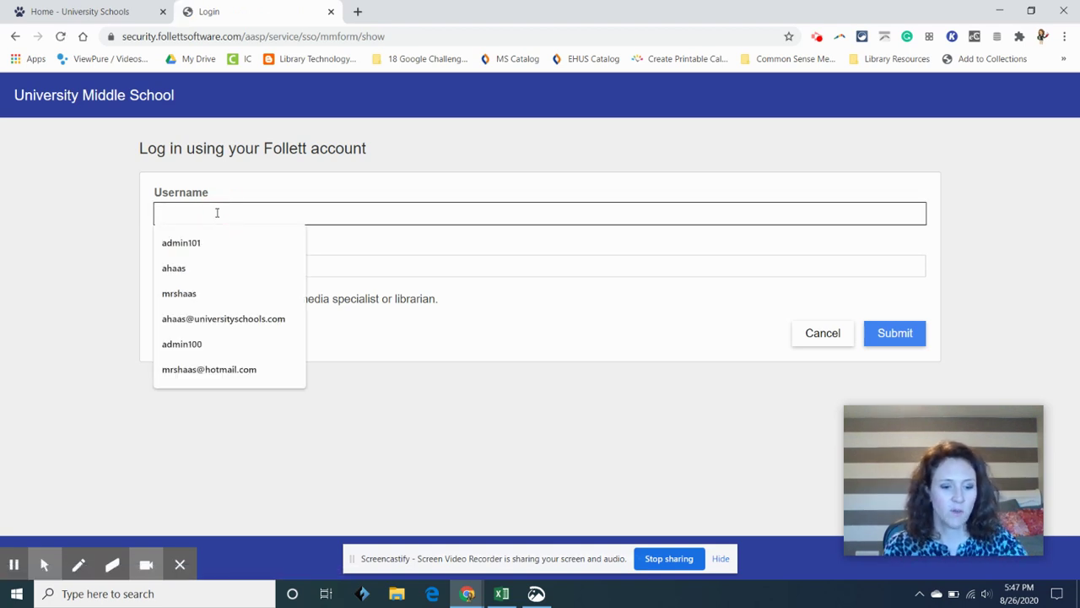
click(217, 213)
click(190, 211)
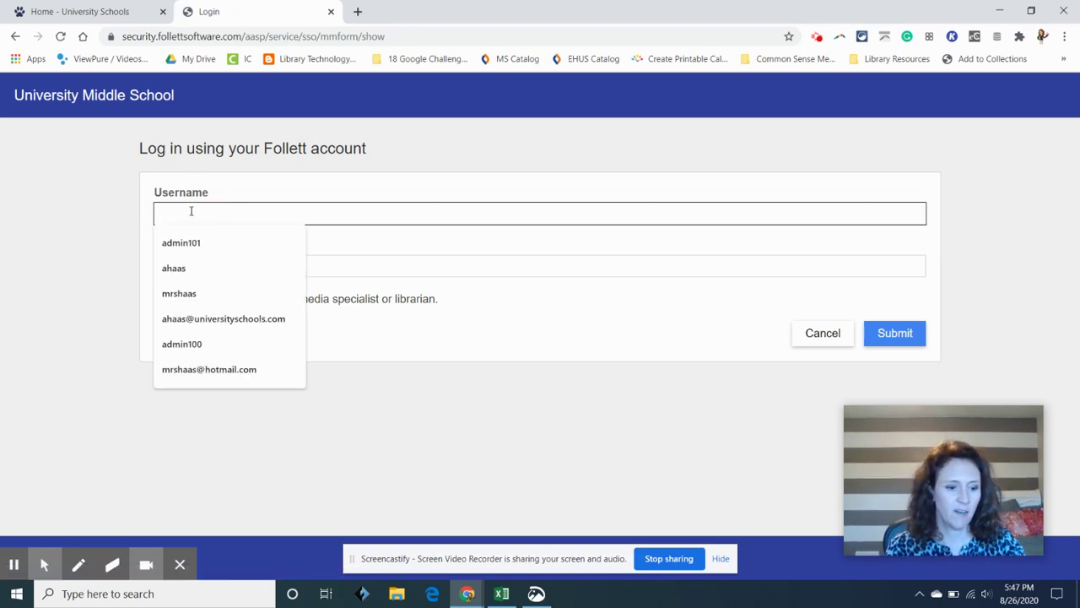
click(191, 211)
click(192, 212)
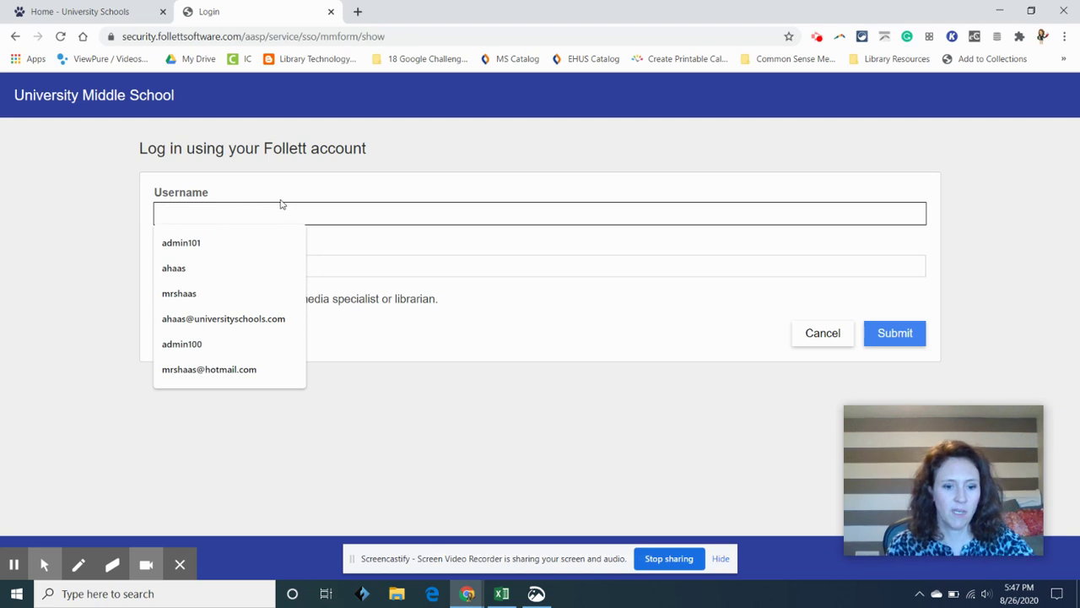
text(greg)
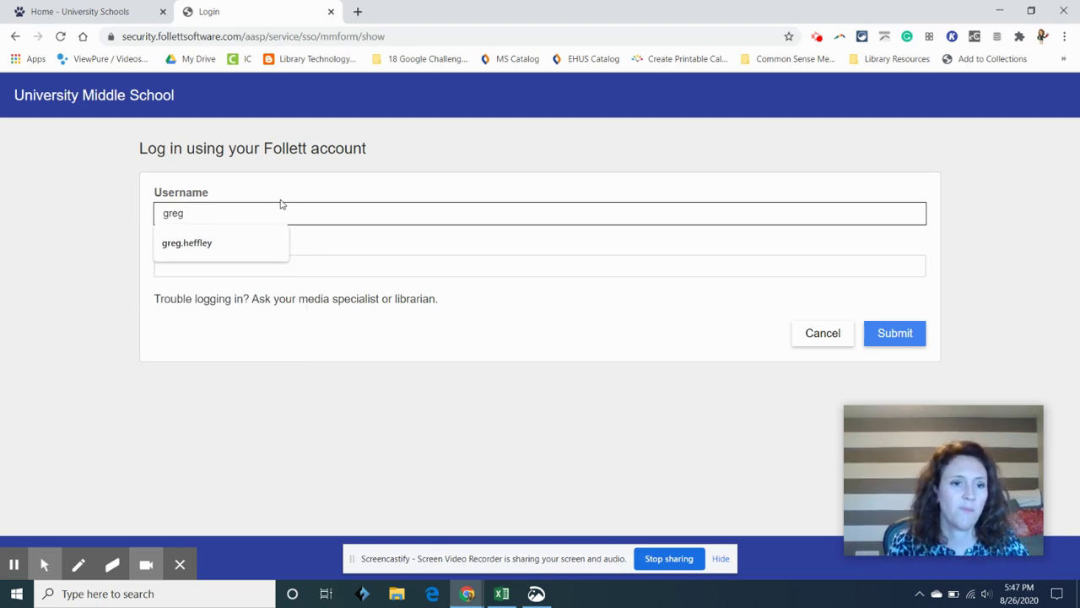
click(248, 251)
click(249, 263)
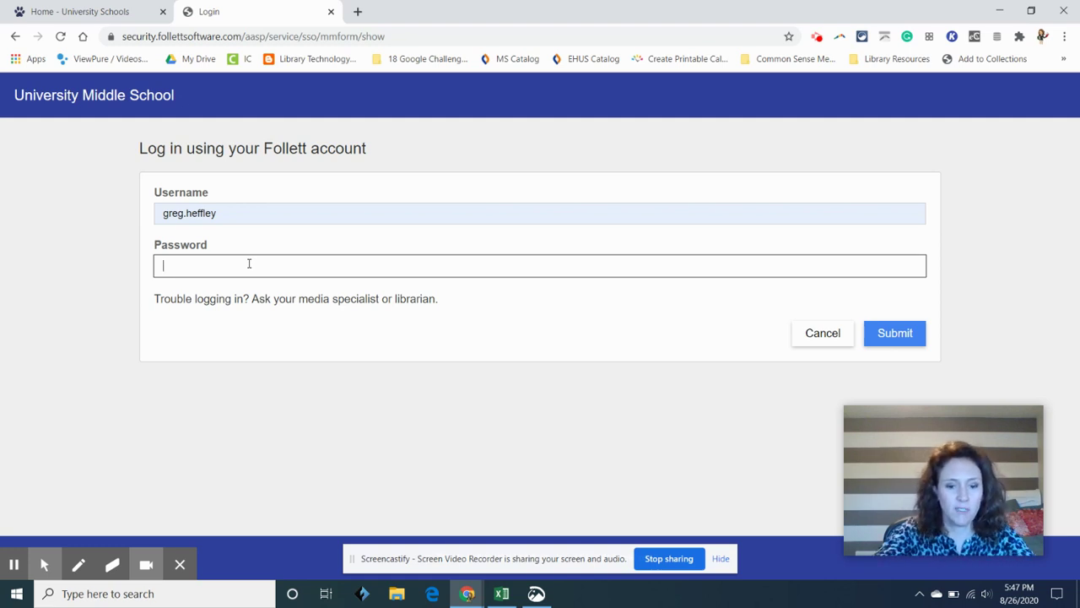
text(•••••)
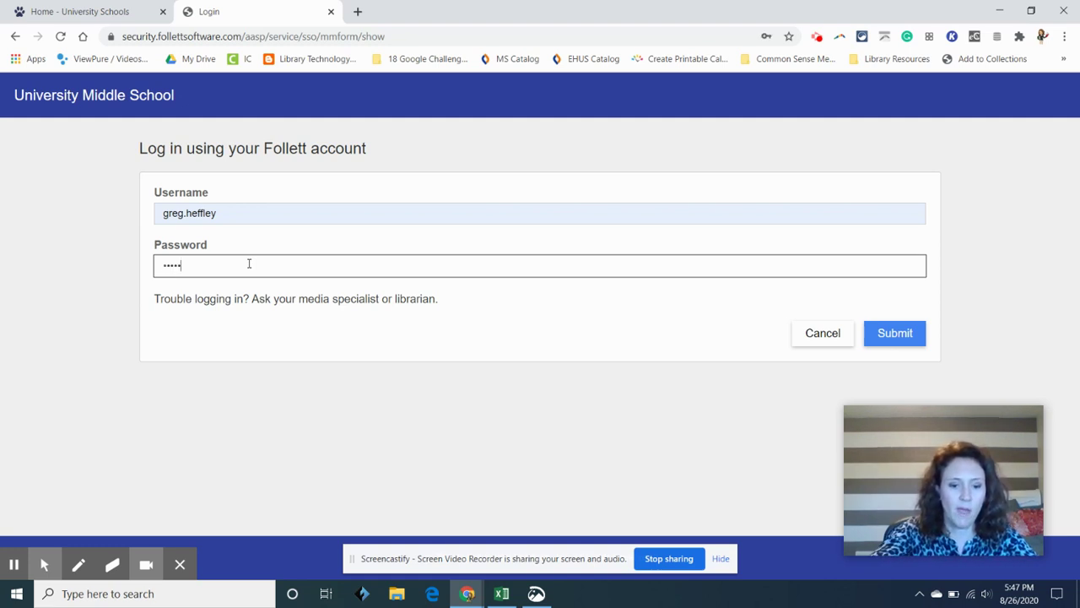
text(••••)
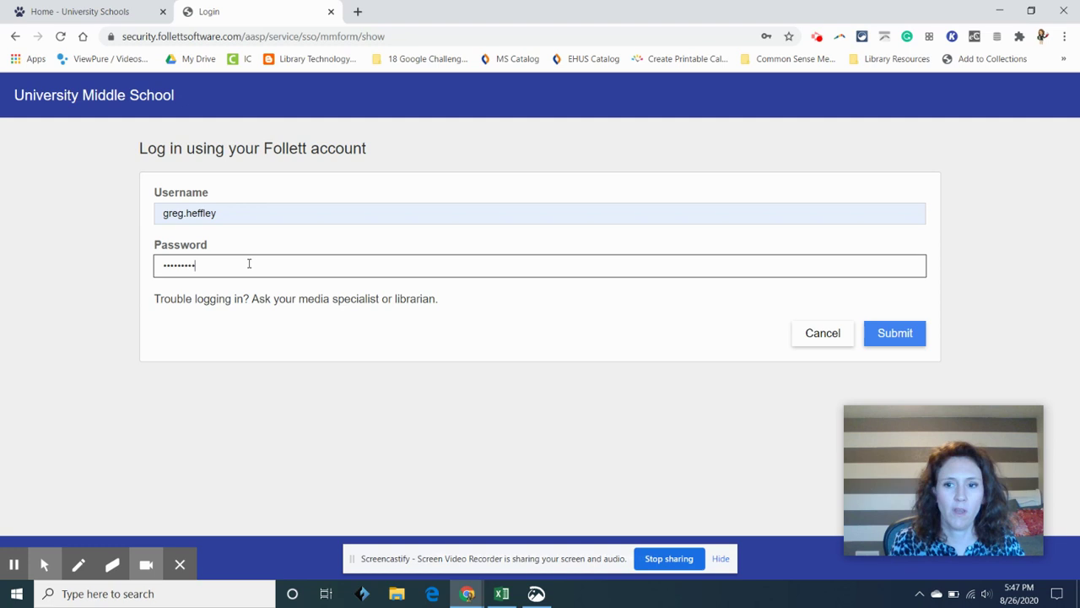
click(893, 339)
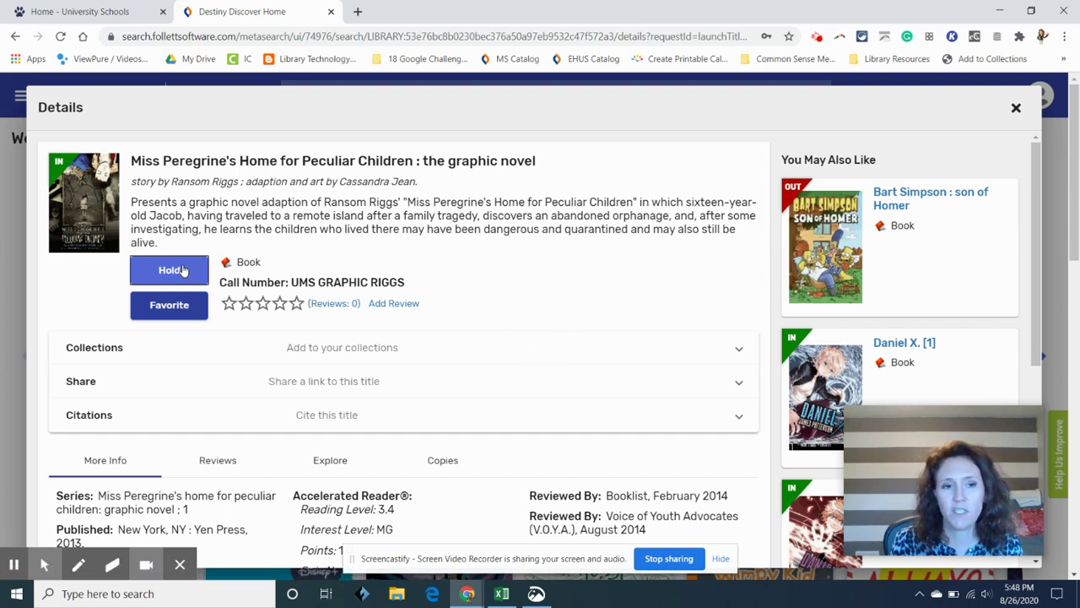
Hold and favorite the Miss Peregrine graphic novel, then close its details dialog
click(183, 269)
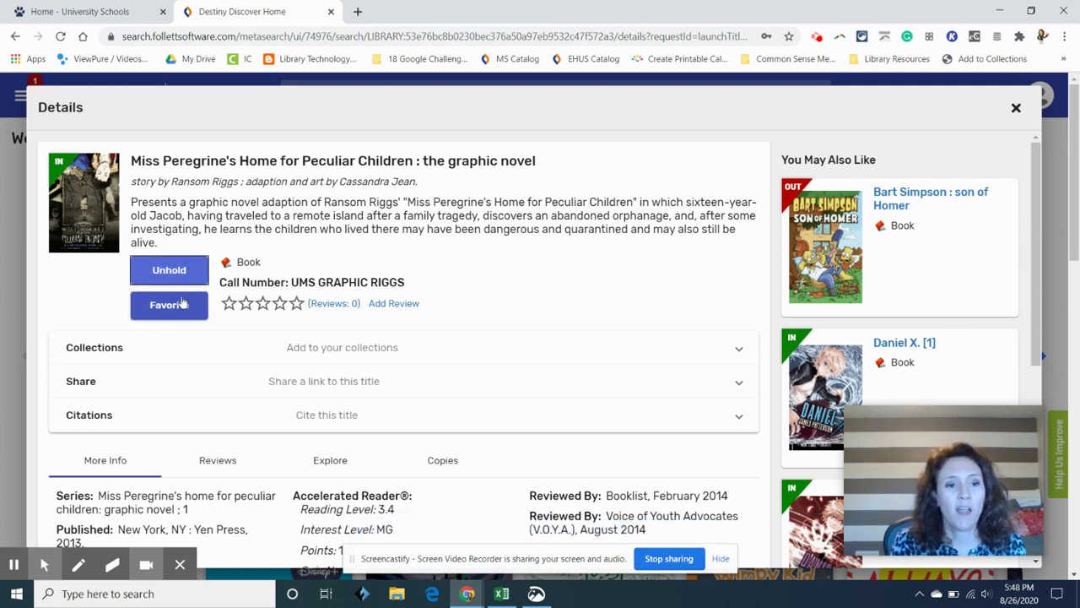
click(182, 304)
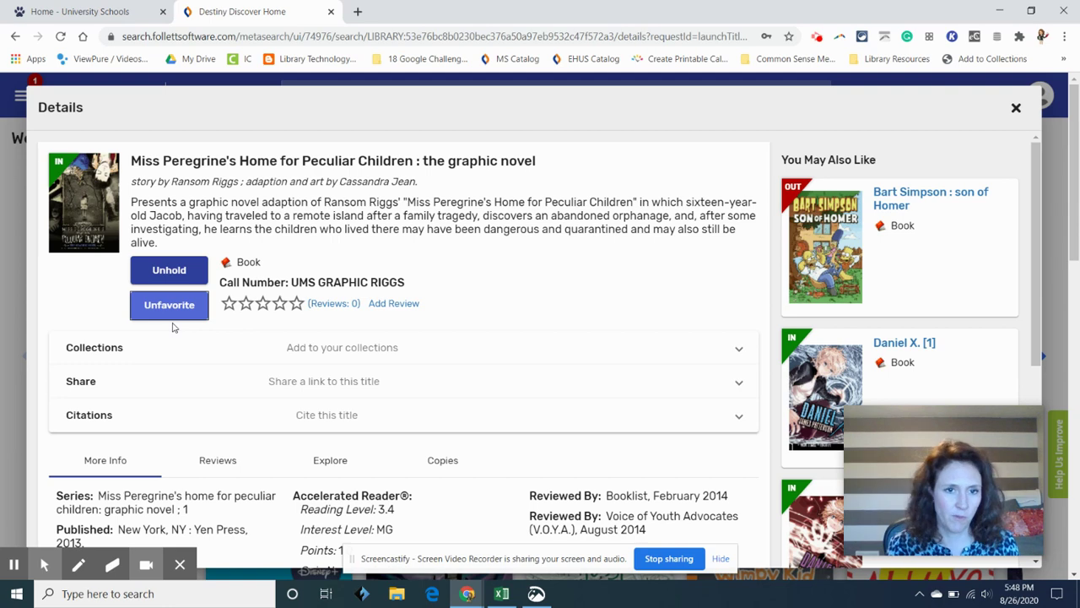
click(1017, 108)
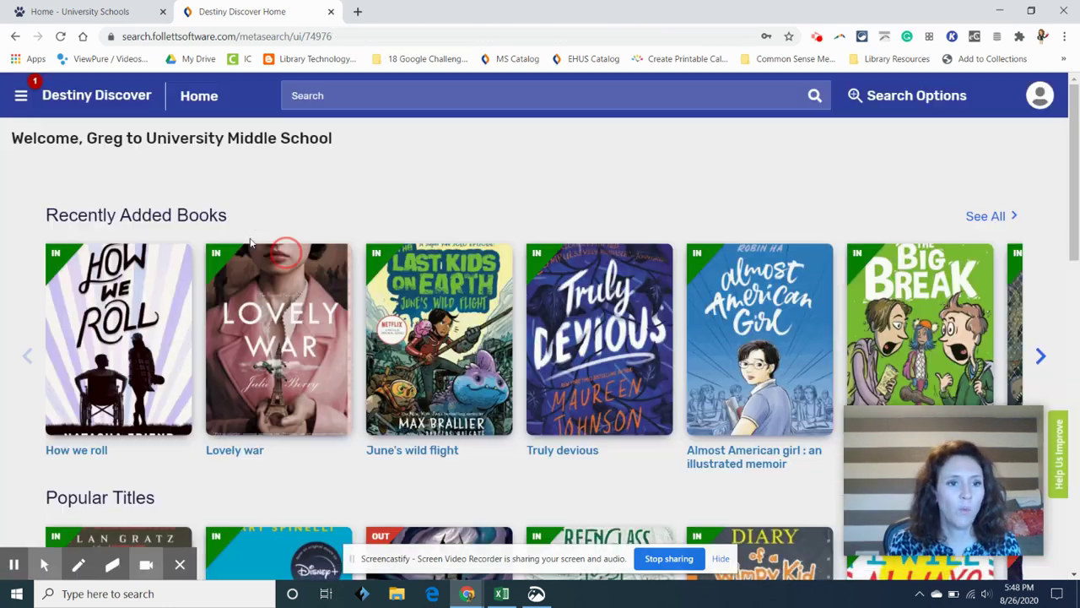
Open the Favorites list from the main site menu
click(252, 237)
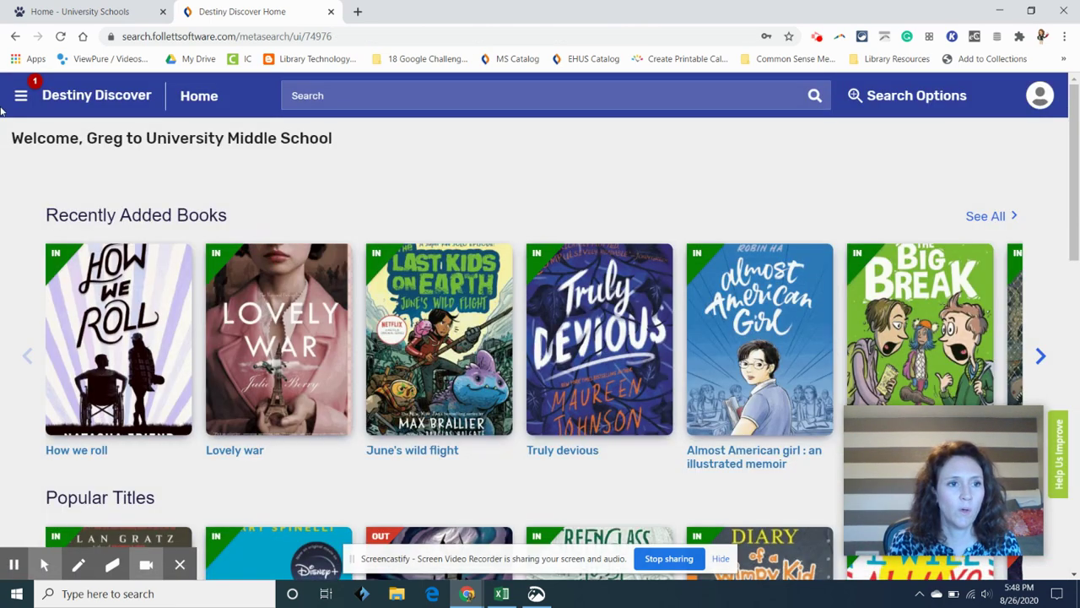
click(22, 97)
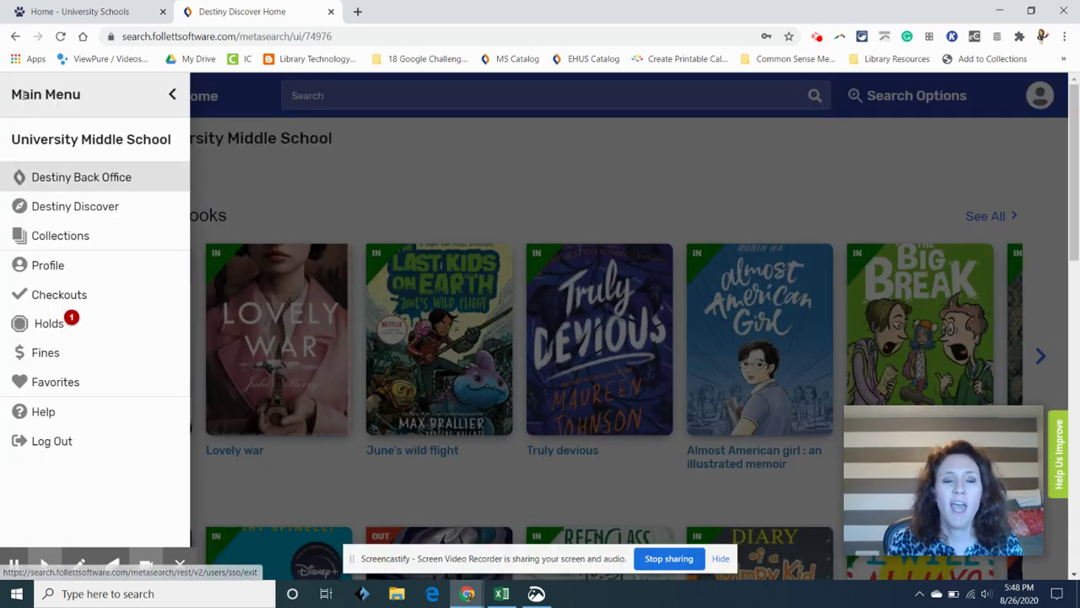
click(172, 99)
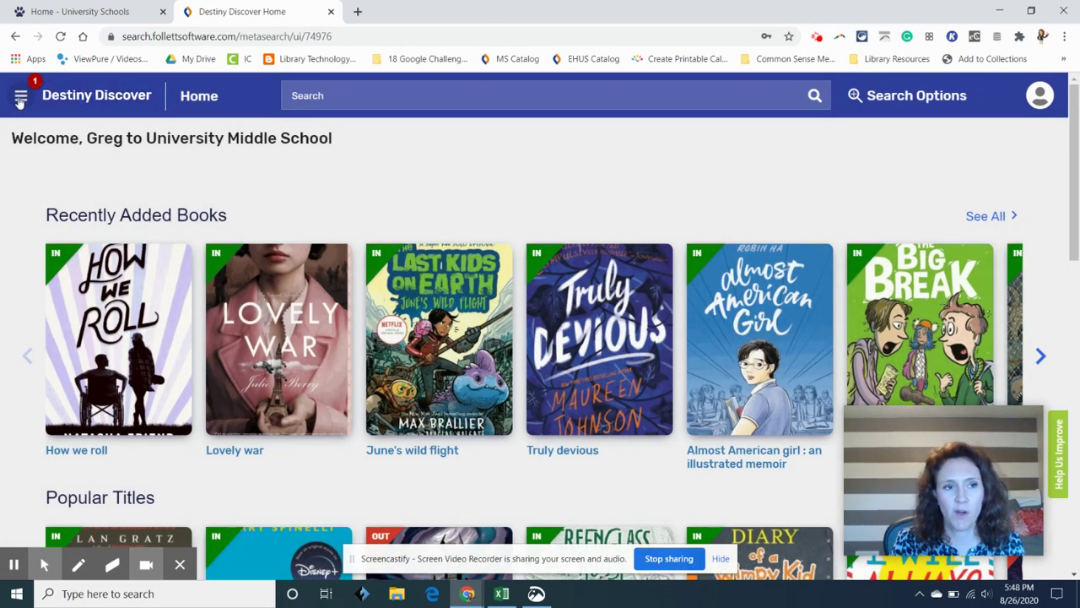
click(20, 96)
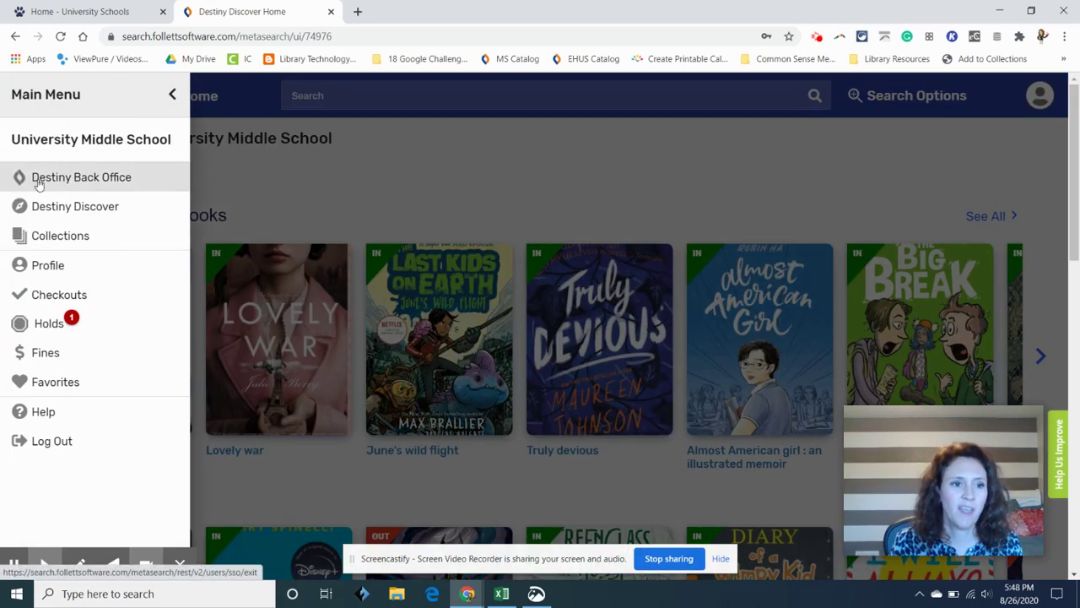
click(61, 388)
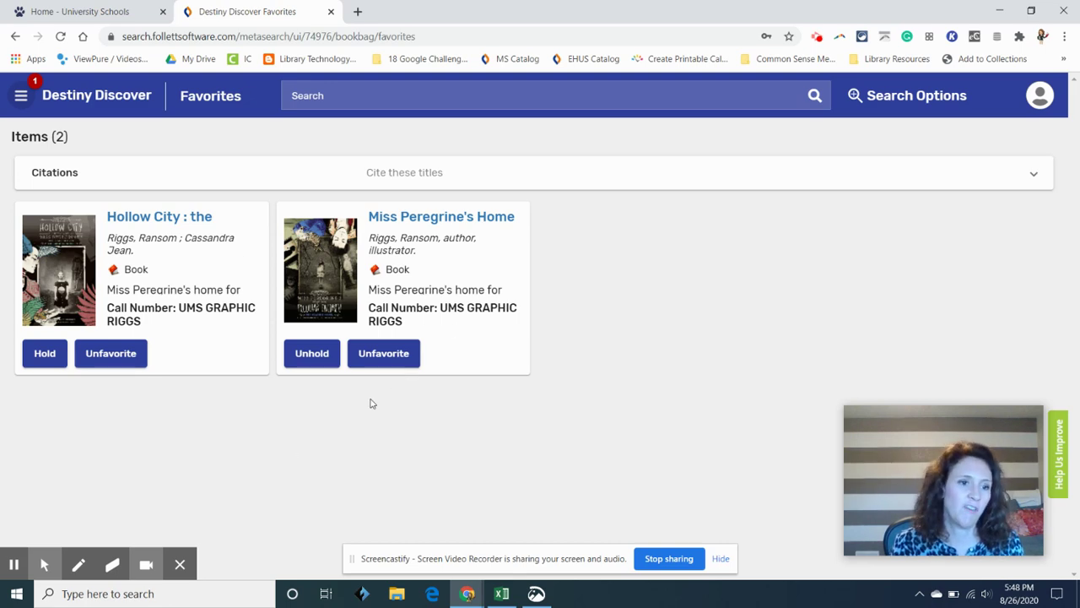
Cancel the hold on Miss Peregrine's Home from the Holds list, leaving it empty
click(25, 97)
click(89, 325)
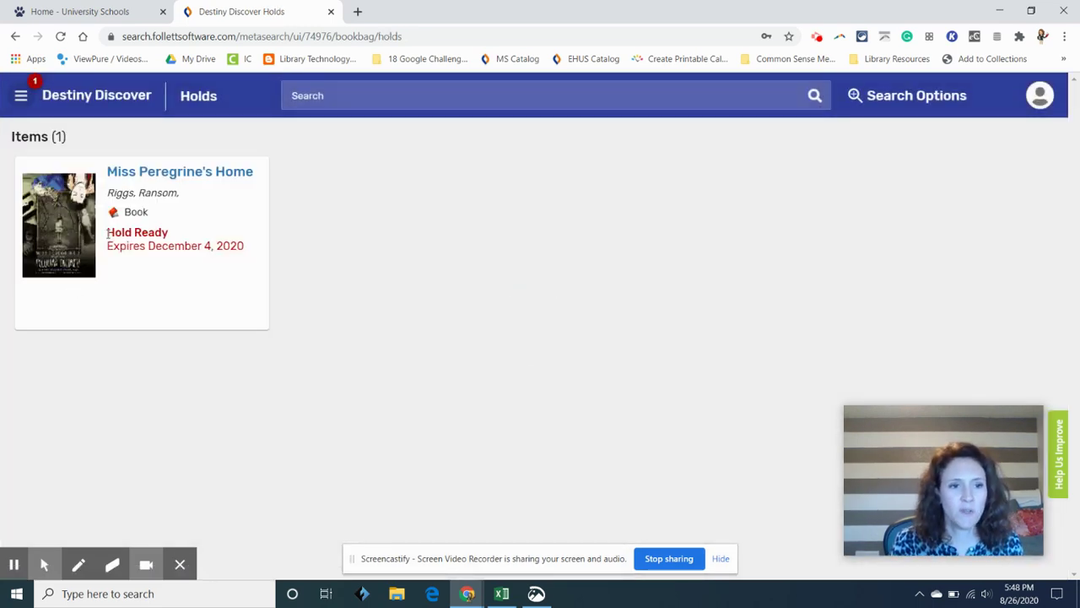
click(154, 175)
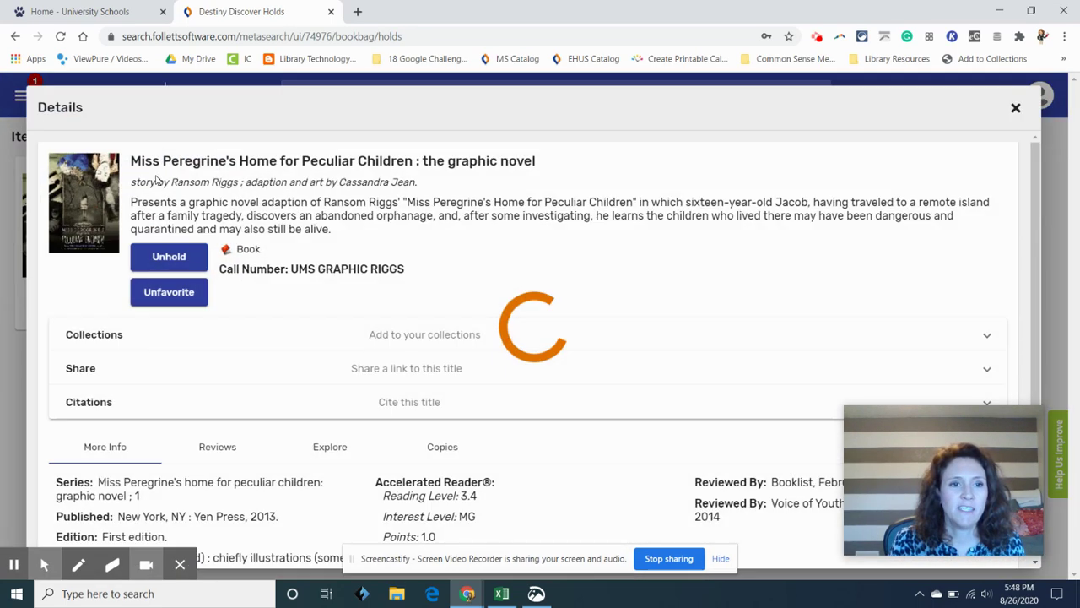
click(171, 259)
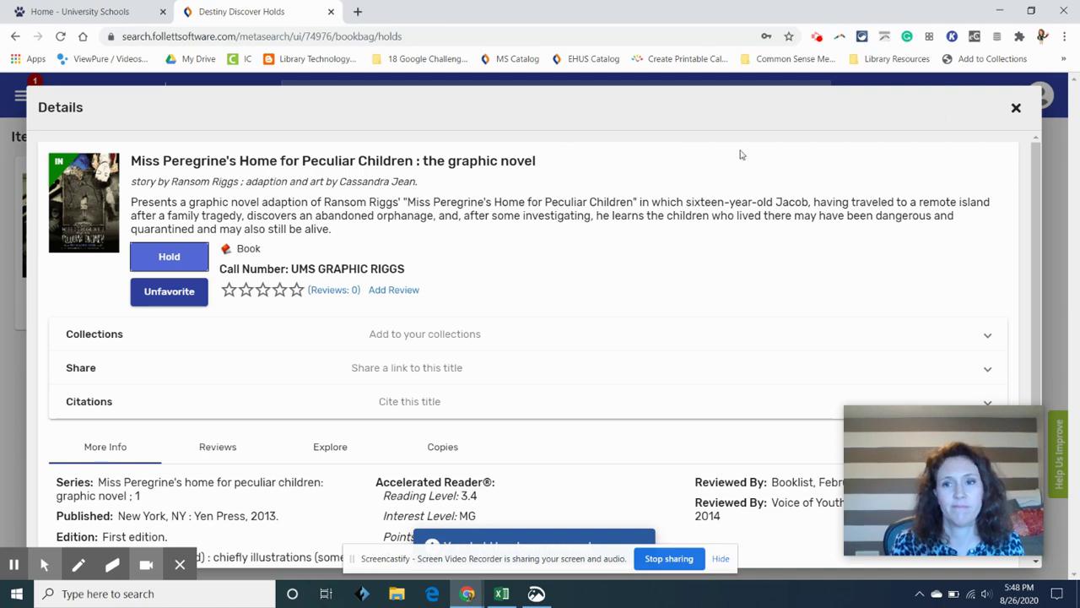
click(1016, 108)
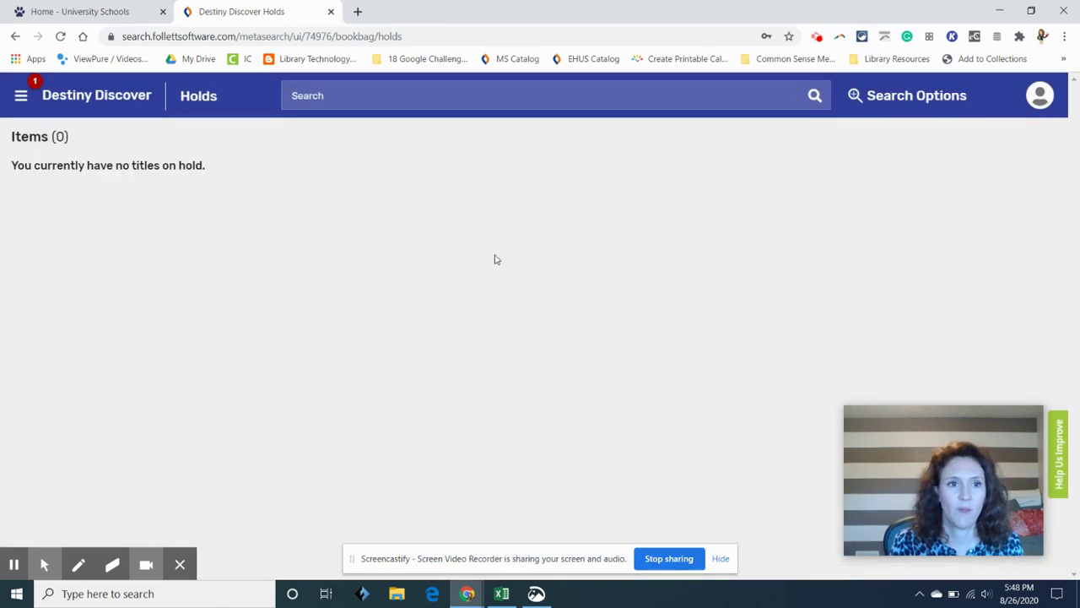